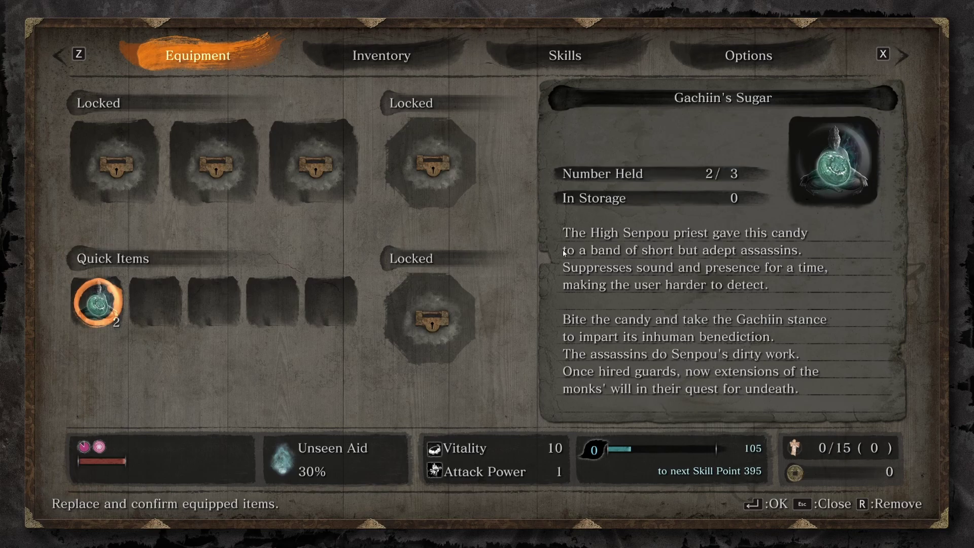
- Leave the Equipment menu, walk the character along the snowy canyon ledge, and reopen the menu
key(Escape)
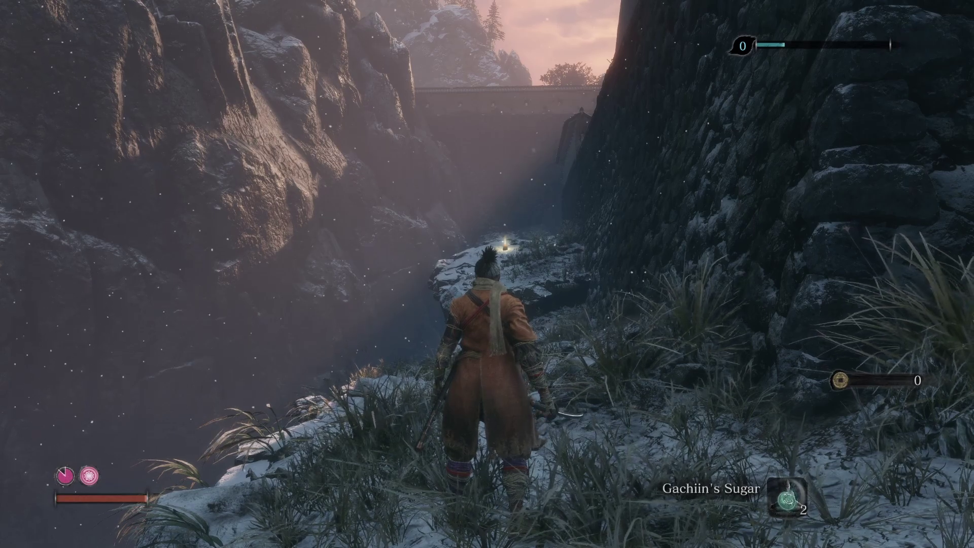
key(s)
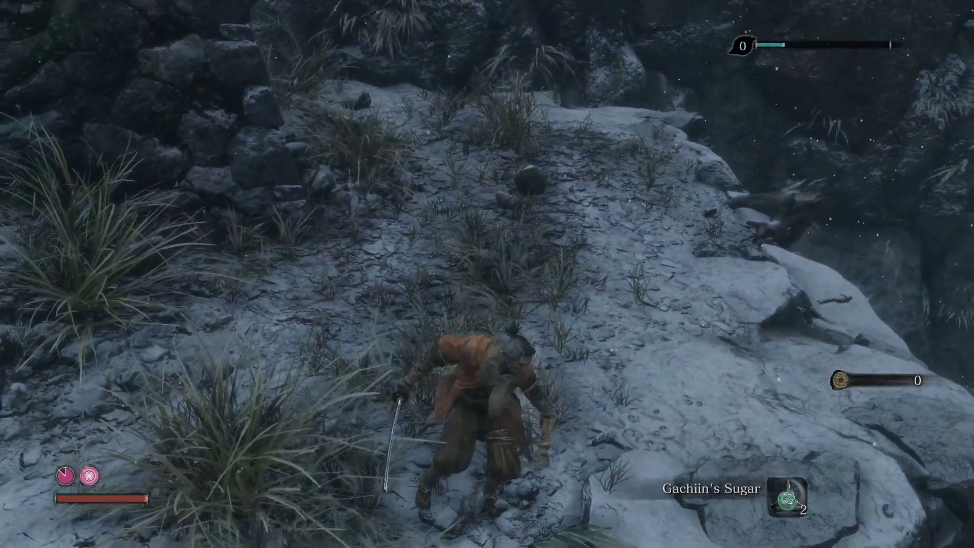
key(w)
key(w)
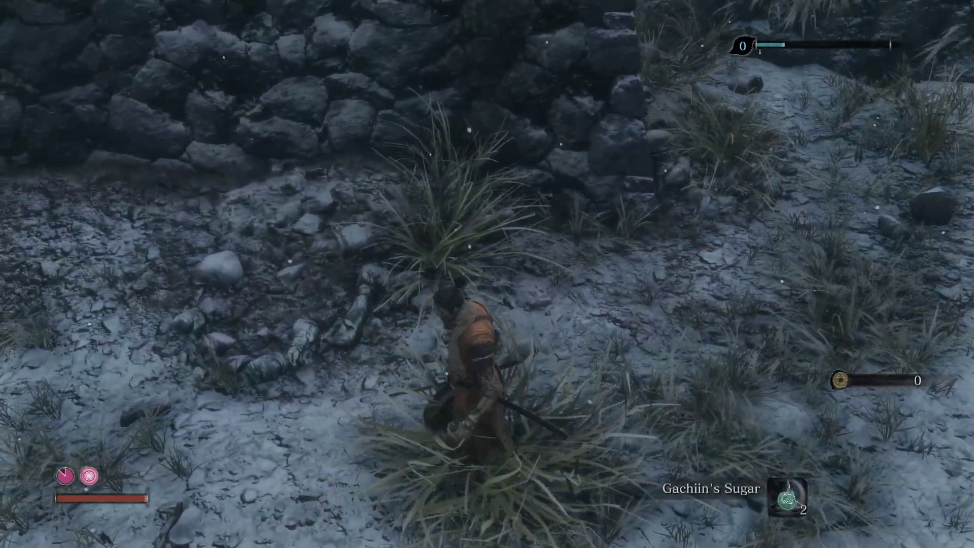
key(w)
key(w)
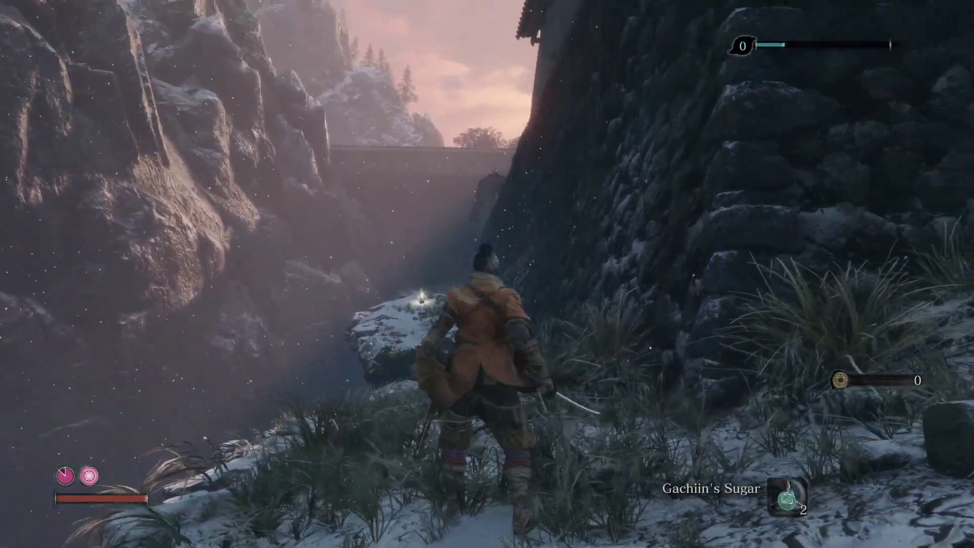
key(w)
key(w)
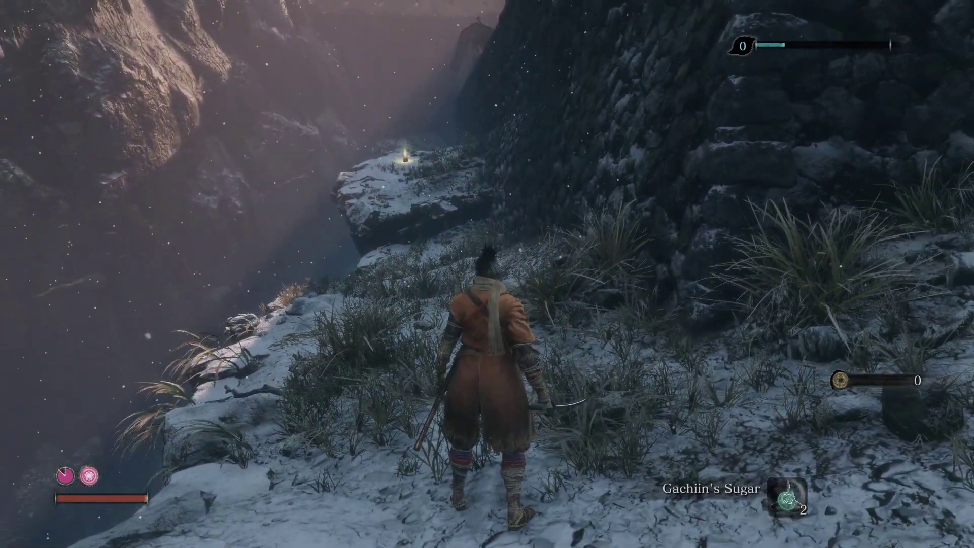
key(Escape)
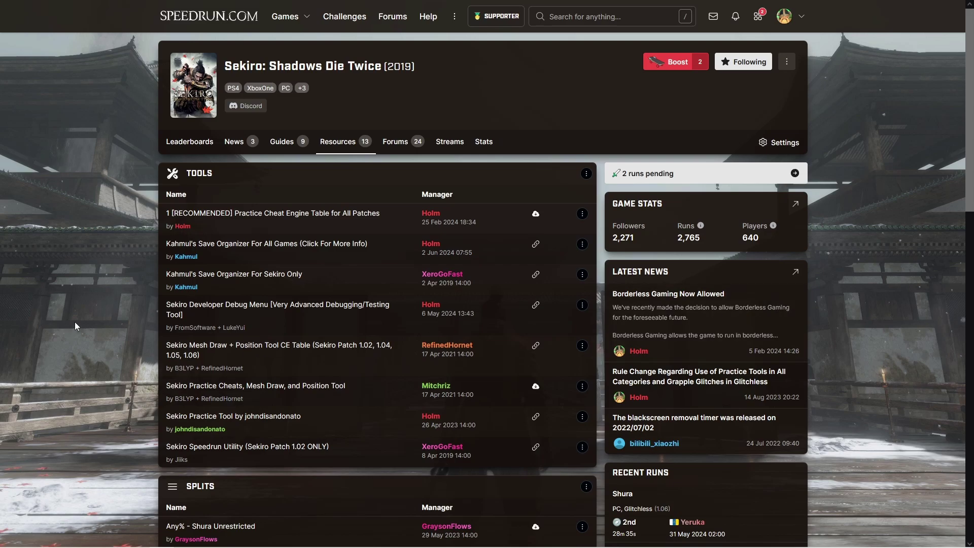
- Open the 'Kahmul's Save Organizer For All Games' resource on Sekiro's Resources tab and follow Visit Link
click(348, 149)
drag(312, 278, 111, 289)
drag(389, 242, 179, 248)
click(179, 247)
click(359, 251)
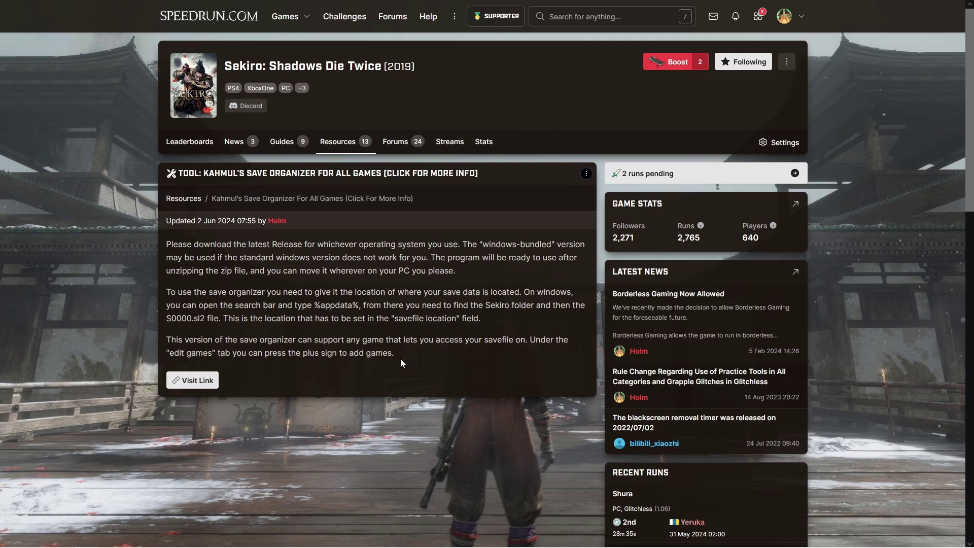
click(198, 380)
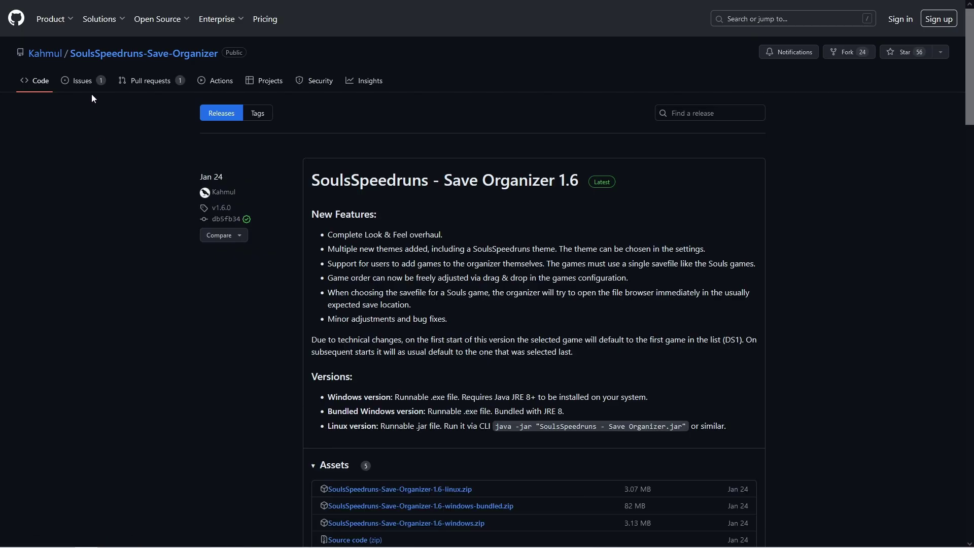
- Download SoulsSpeedruns-Save-Organizer-1.6-windows.zip from the release's Assets list
scroll(286, 369, down, 1)
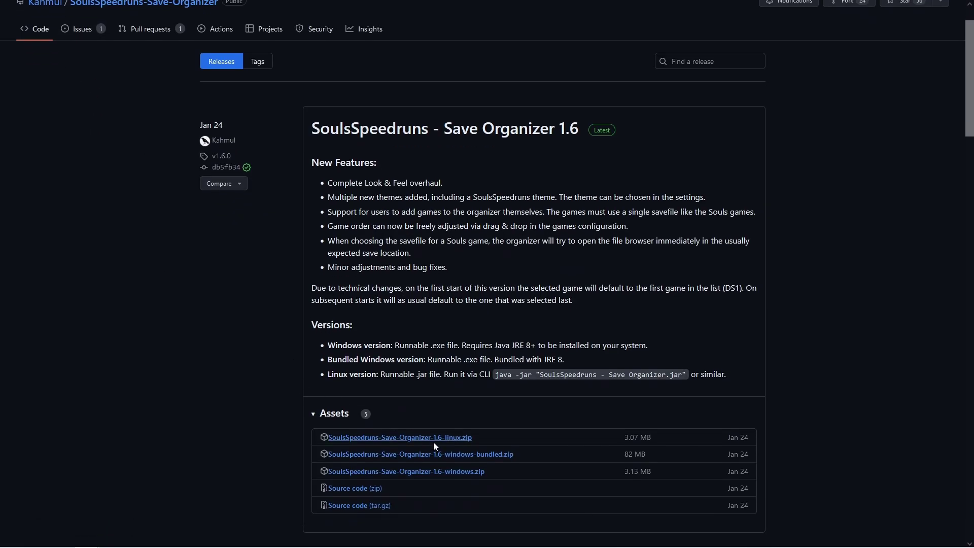
click(466, 479)
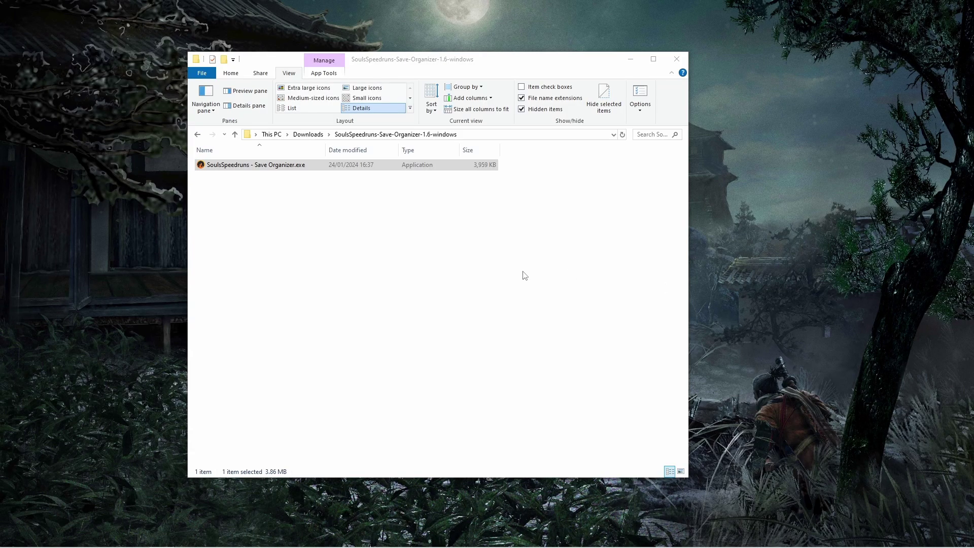
- Extract the 1.6 windows zip in Downloads into its own folder with 7-Zip
click(522, 276)
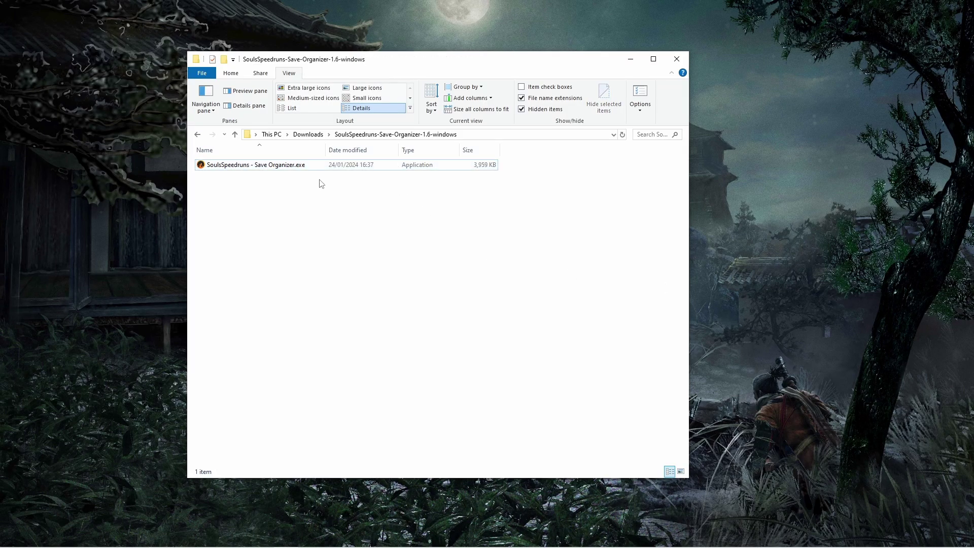
click(314, 137)
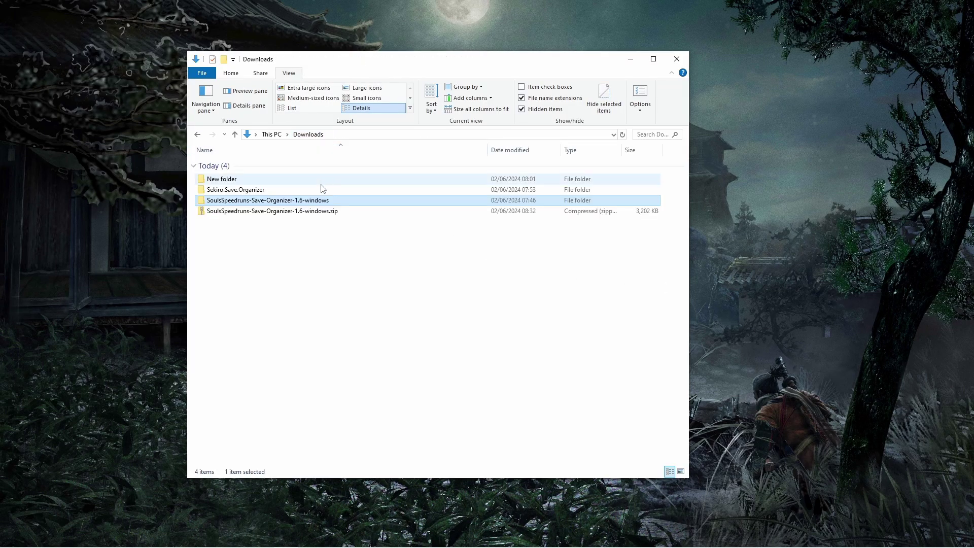
click(276, 273)
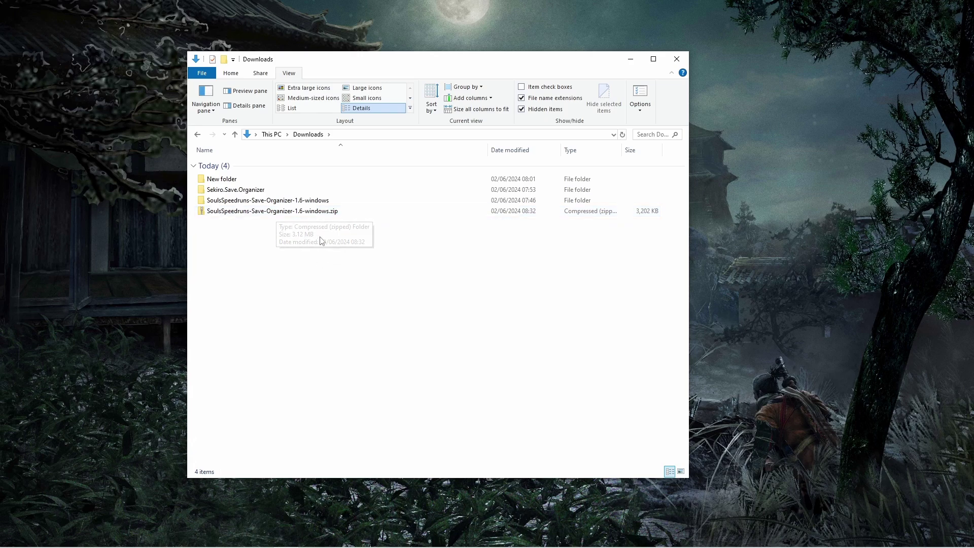
right_click(283, 213)
mouse_move(325, 266)
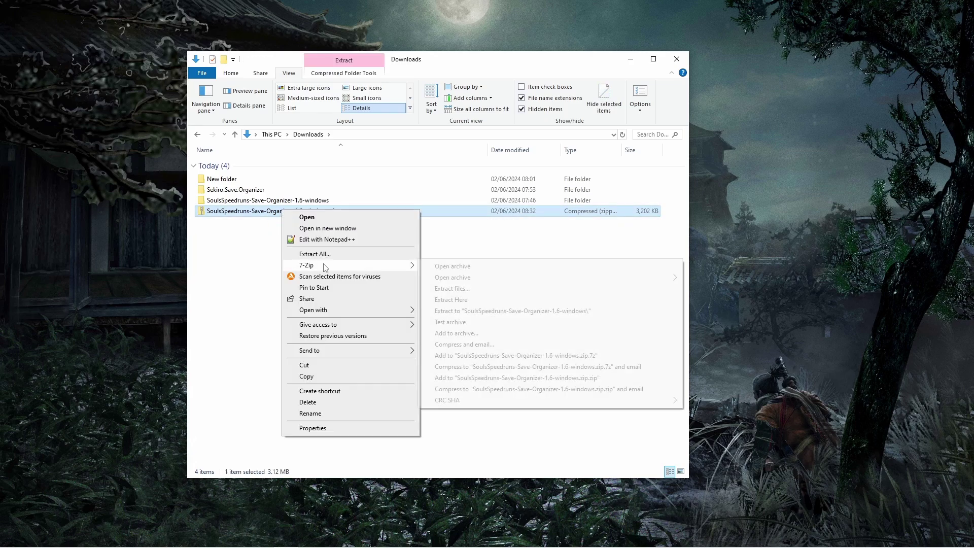
click(240, 276)
right_click(294, 215)
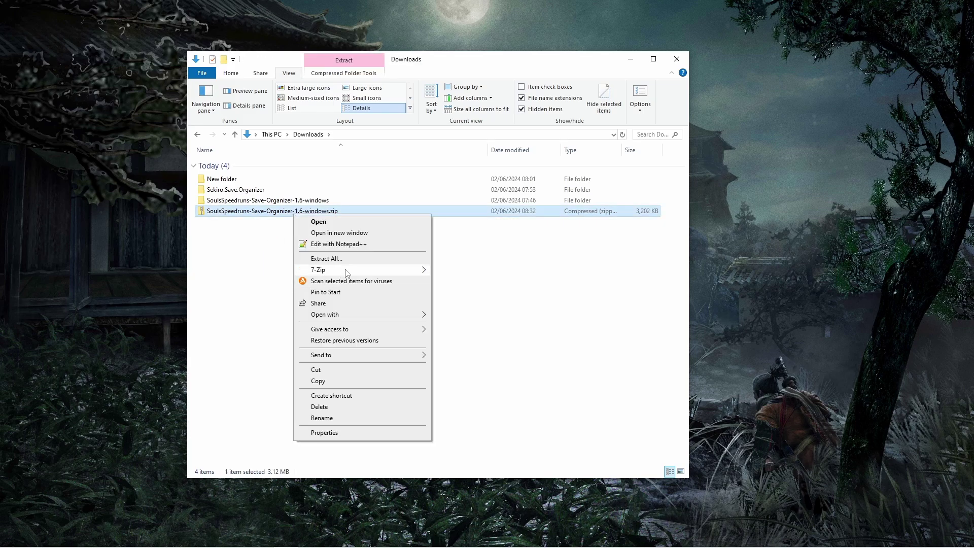
mouse_move(349, 270)
click(503, 315)
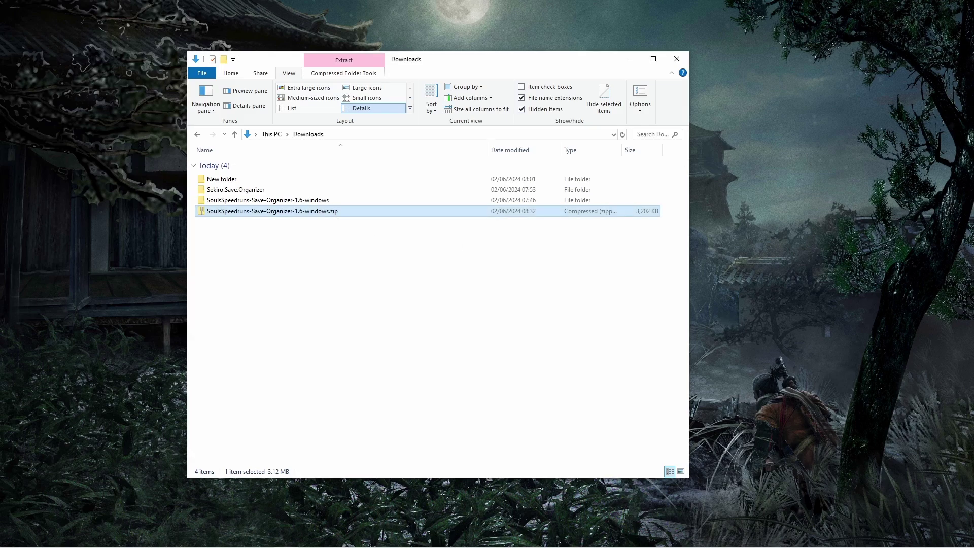
- Launch SoulsSpeedruns - Save Organizer.exe from the extracted folder and arrange both windows
click(275, 272)
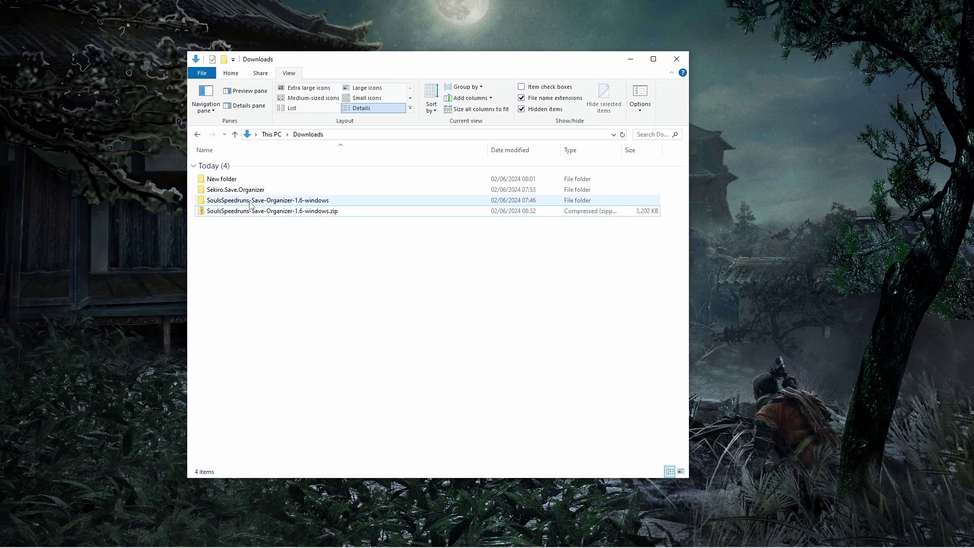
double_click(294, 201)
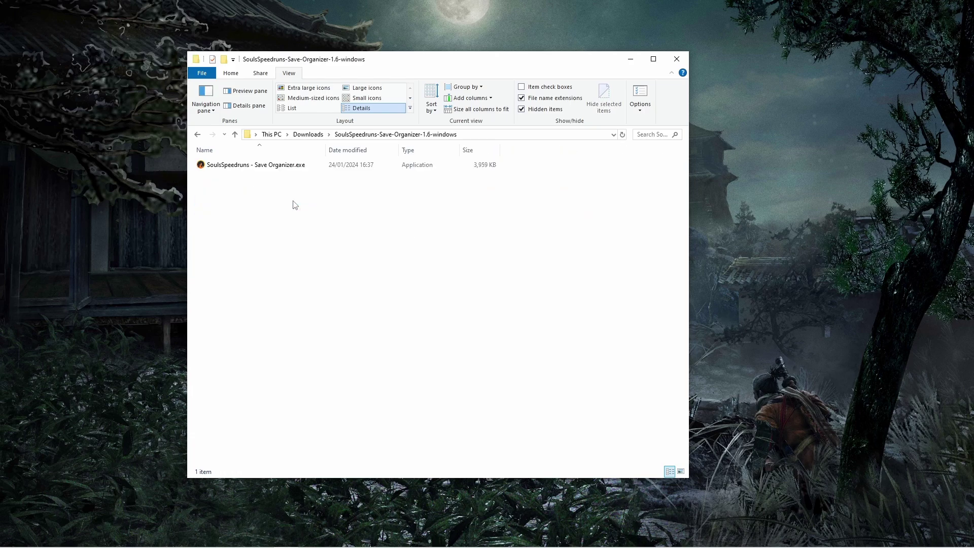
double_click(311, 166)
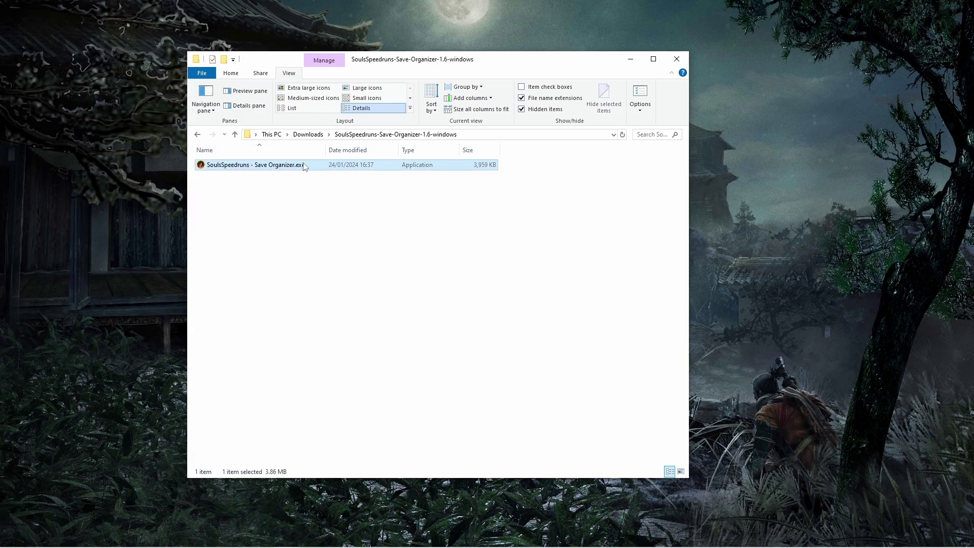
click(331, 208)
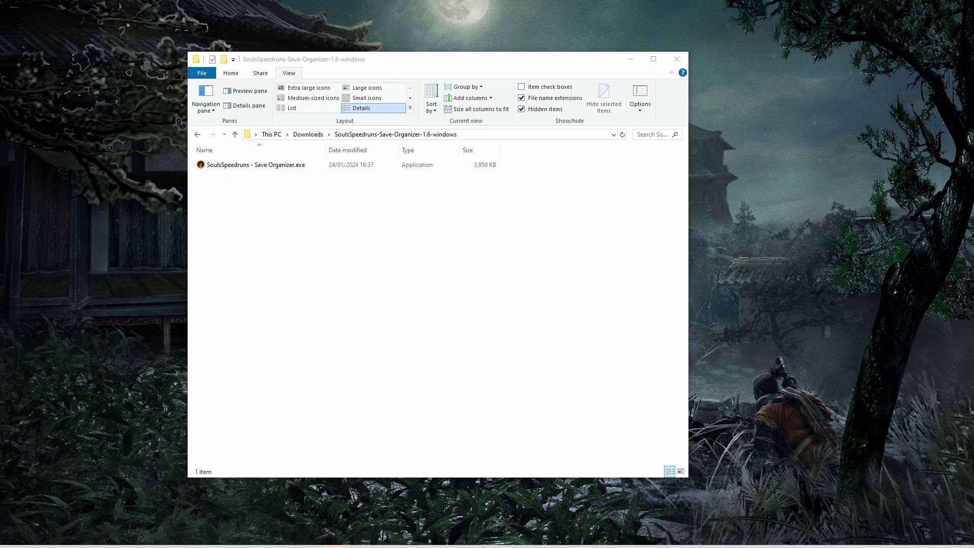
drag(675, 121, 801, 141)
drag(566, 57, 419, 25)
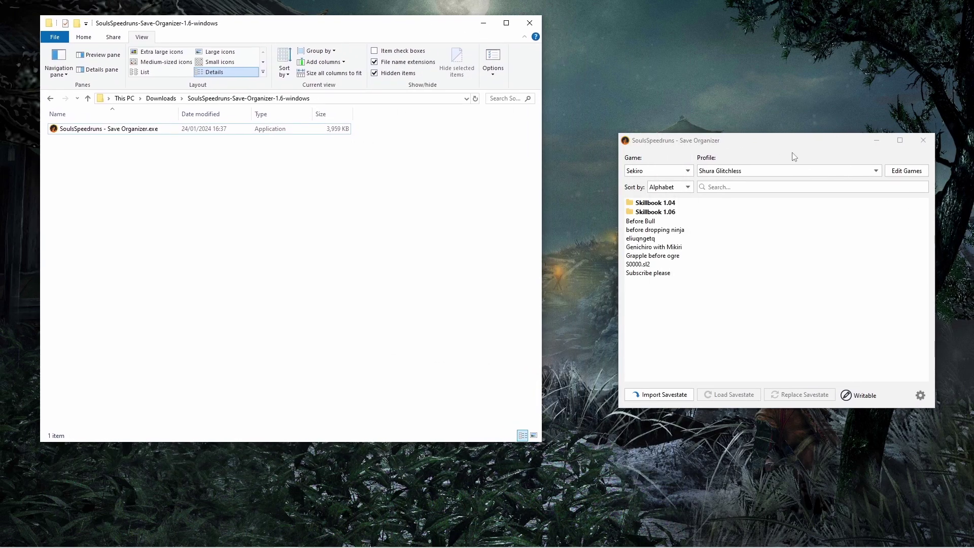
- Centre the Save Organizer window and inspect the Skillbook 1.04 savestate folder
click(483, 23)
drag(753, 143, 586, 130)
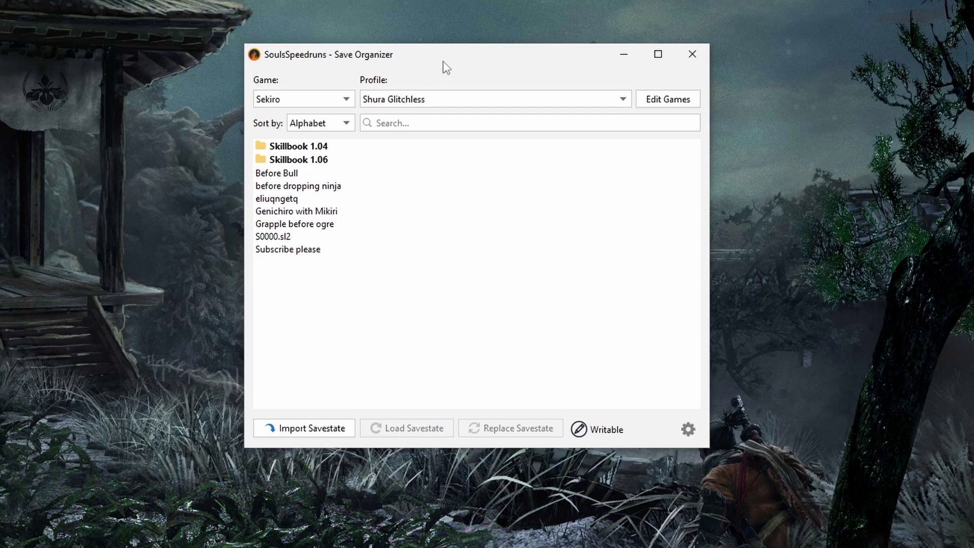
double_click(334, 149)
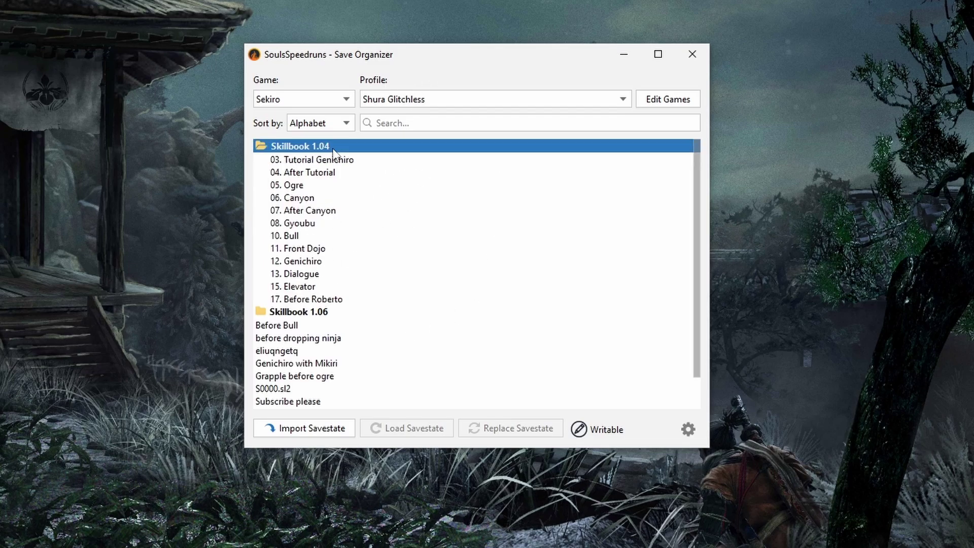
double_click(333, 148)
click(391, 306)
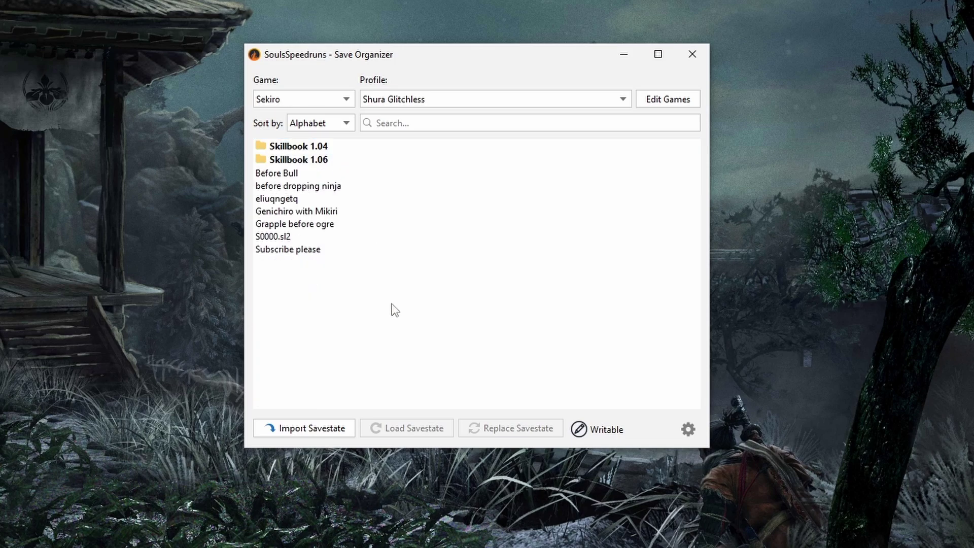
- Leave the profile on Shura Glitchless and keep Sekiro selected in the Game dropdown
click(440, 100)
click(512, 99)
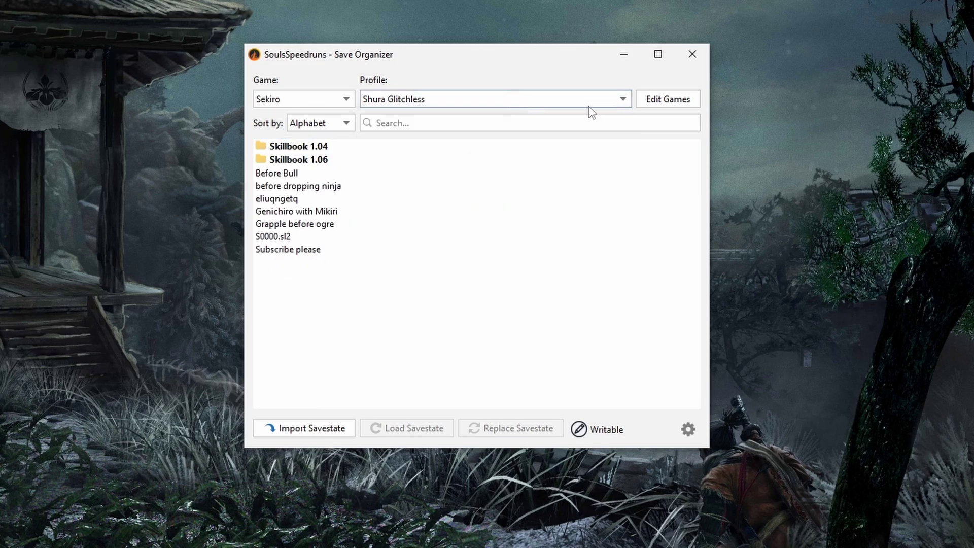
click(329, 103)
click(319, 96)
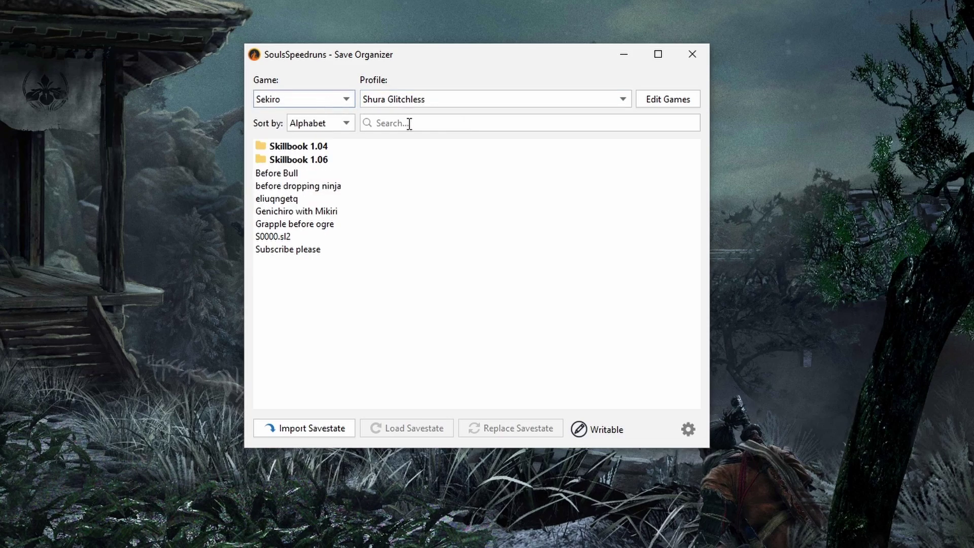
- Open Games Configuration and review Sekiro's S0000.sl2 savefile path and F:\Savestates\Sekiro profiles directory
click(668, 101)
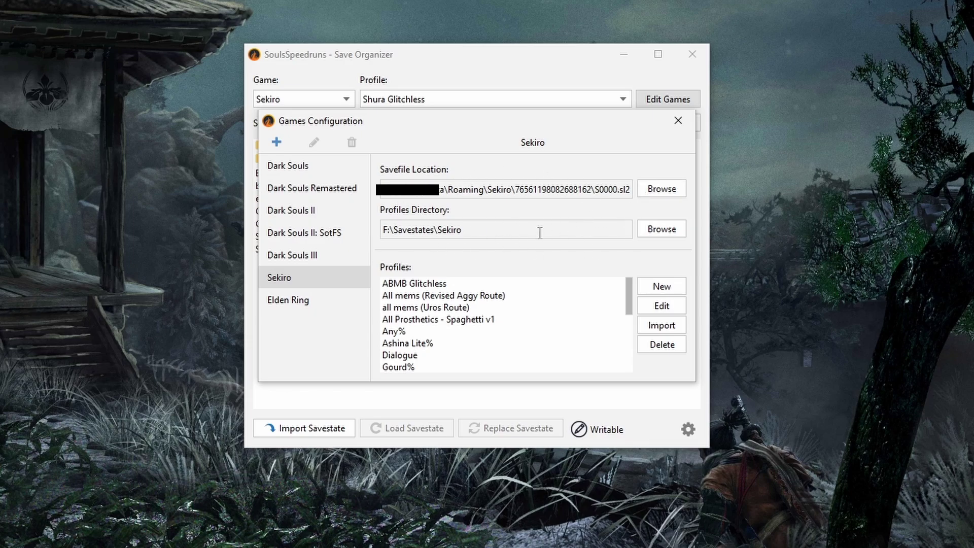
drag(630, 189, 593, 192)
click(620, 190)
drag(629, 189, 592, 190)
click(592, 205)
drag(470, 234, 381, 233)
click(479, 234)
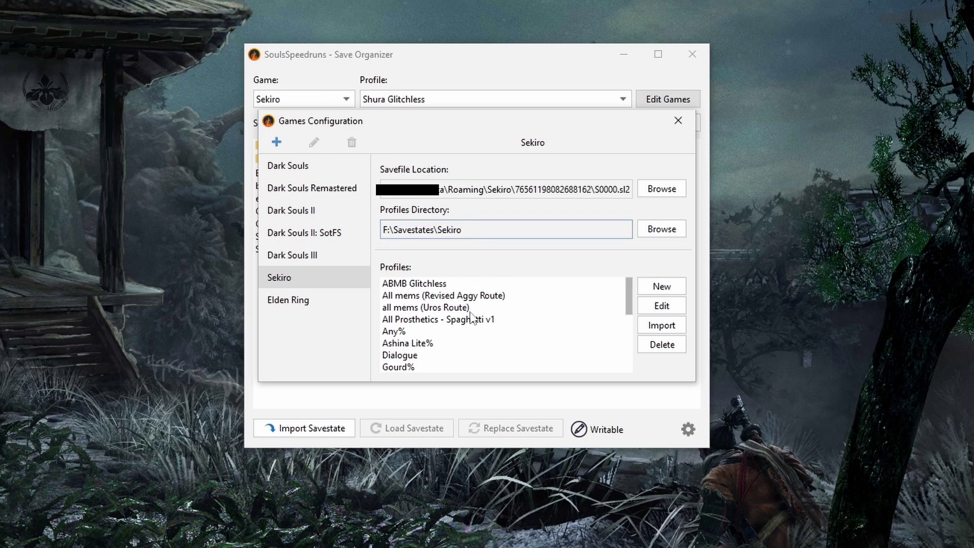
- Scroll through Sekiro's Profiles list in the Games Configuration
scroll(469, 317, down, 5)
scroll(457, 364, up, 5)
scroll(477, 294, down, 4)
scroll(481, 302, up, 4)
scroll(482, 305, down, 4)
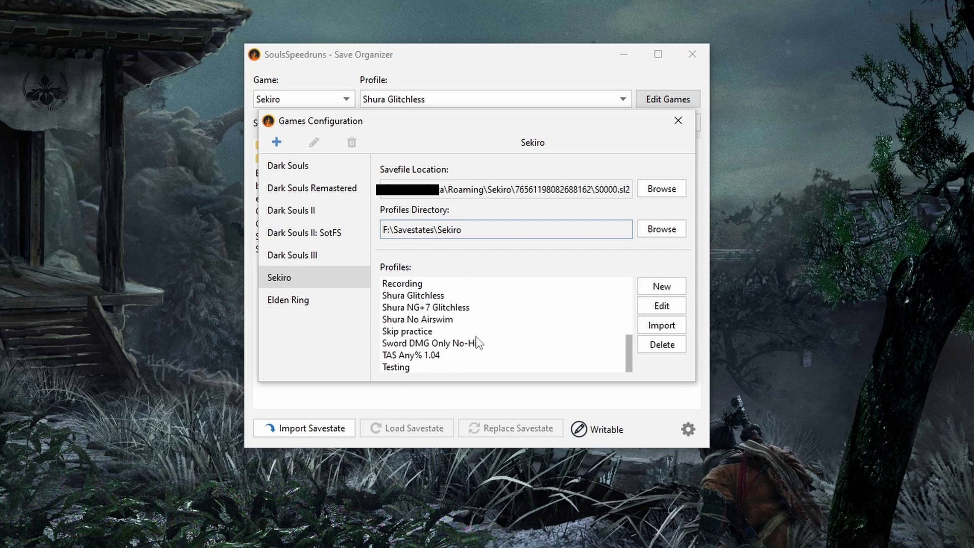
scroll(483, 309, up, 4)
scroll(484, 315, down, 4)
scroll(486, 317, up, 4)
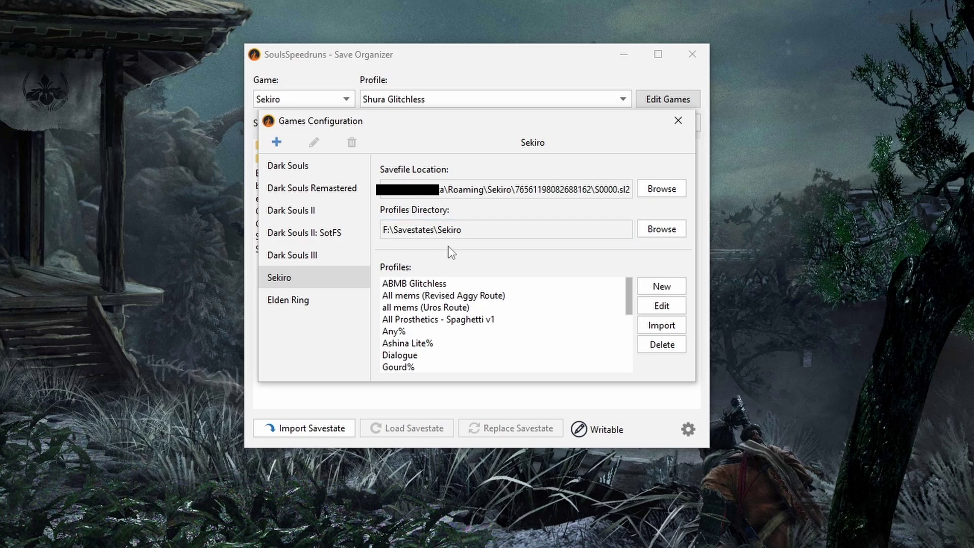
- Browse for Sekiro's savefile location, going through Local Disk (C:) and Users into the user's home folder
click(665, 194)
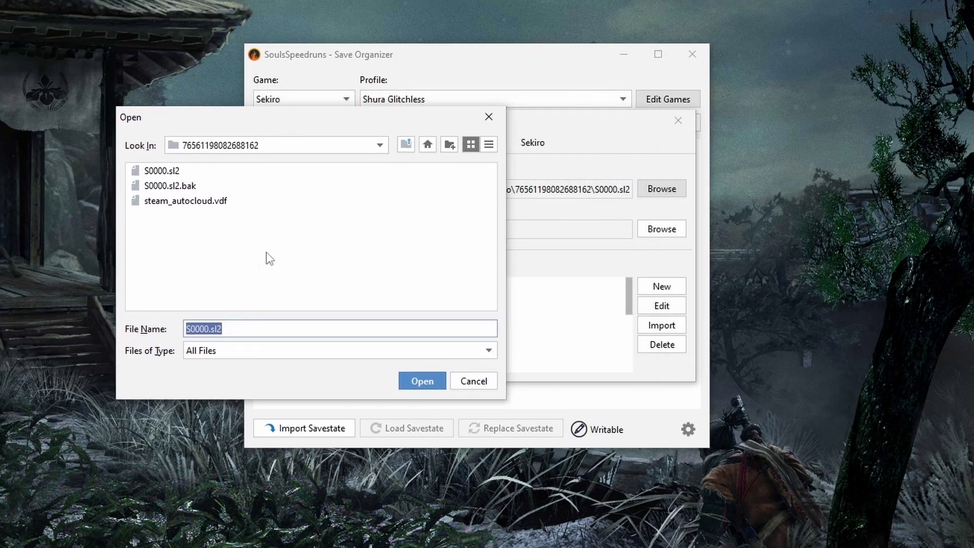
click(237, 147)
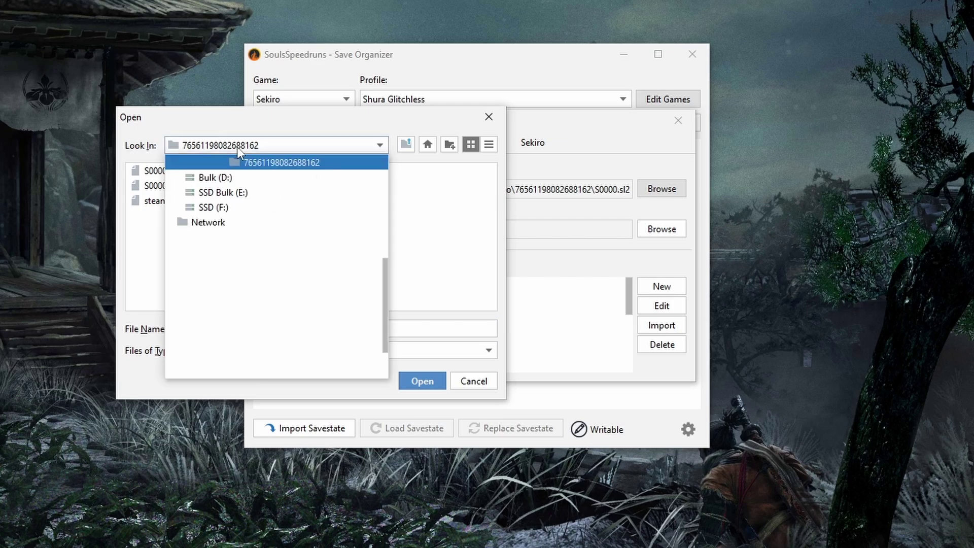
scroll(242, 228, up, 5)
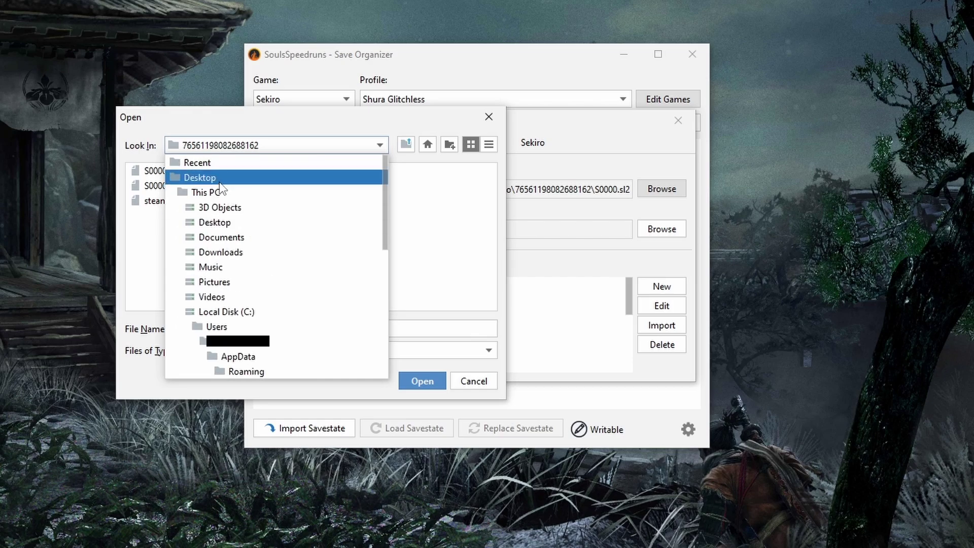
click(236, 313)
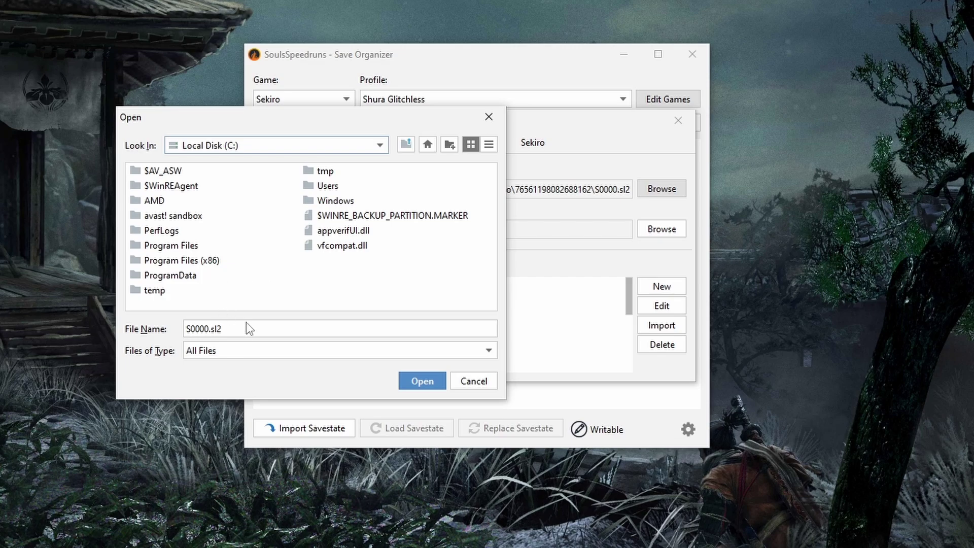
double_click(327, 186)
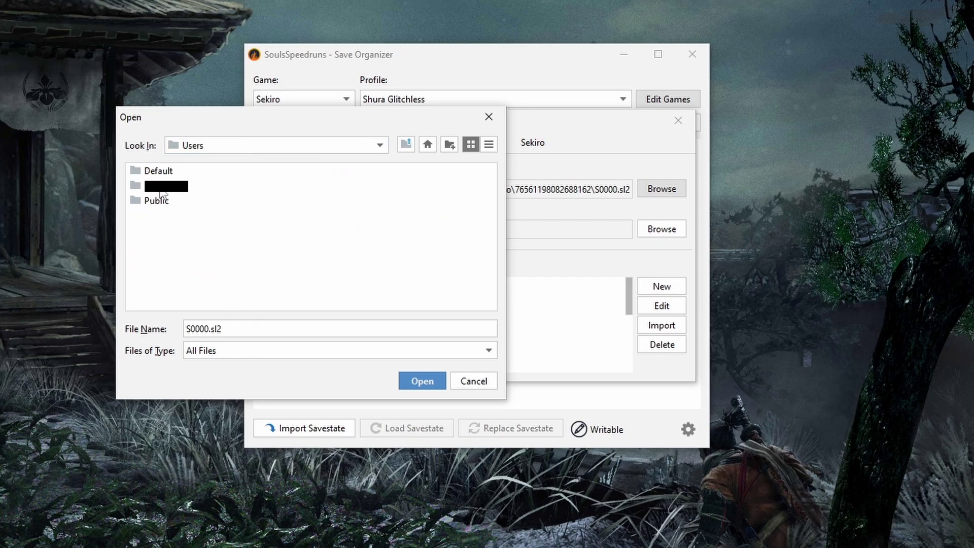
double_click(160, 188)
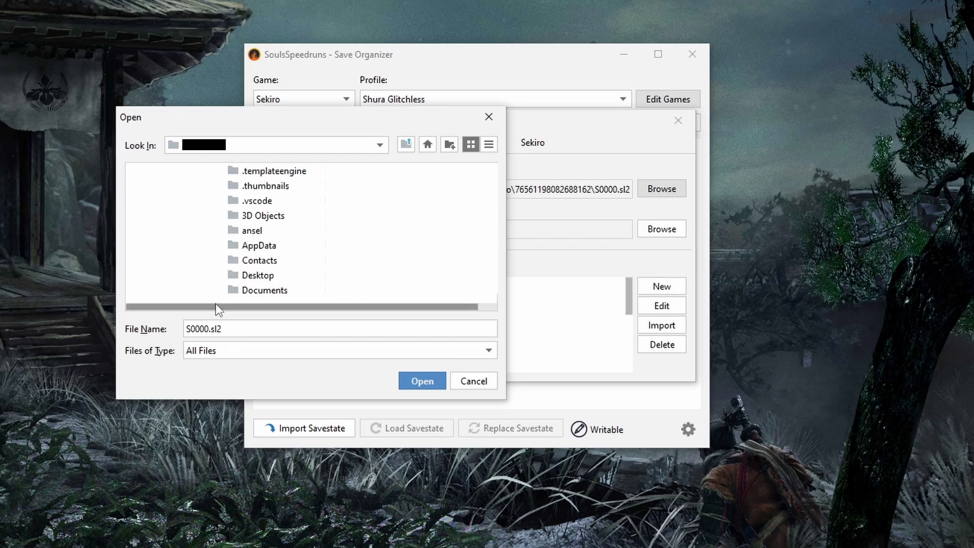
- Navigate to AppData\Roaming\Sekiro's numbered Steam save folder and select S0000.sl2
double_click(259, 246)
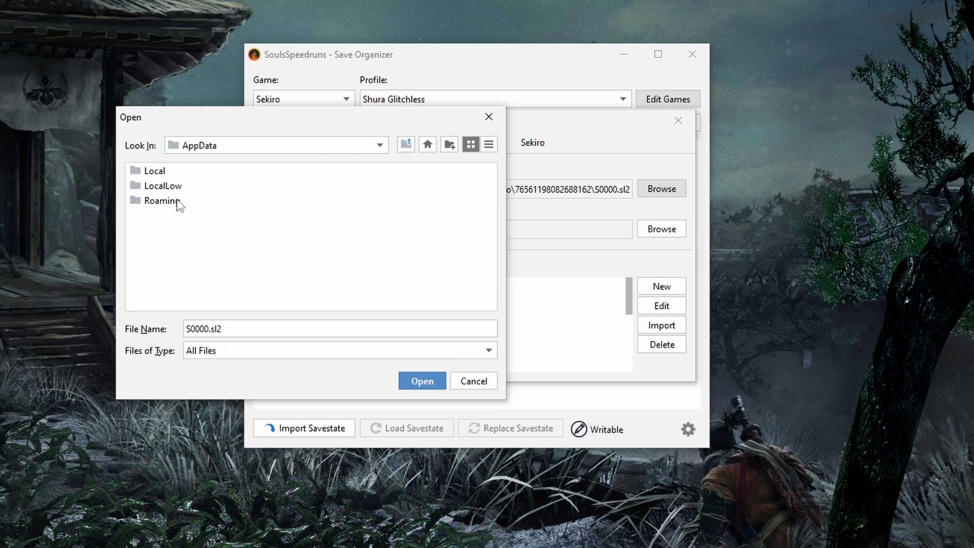
double_click(160, 201)
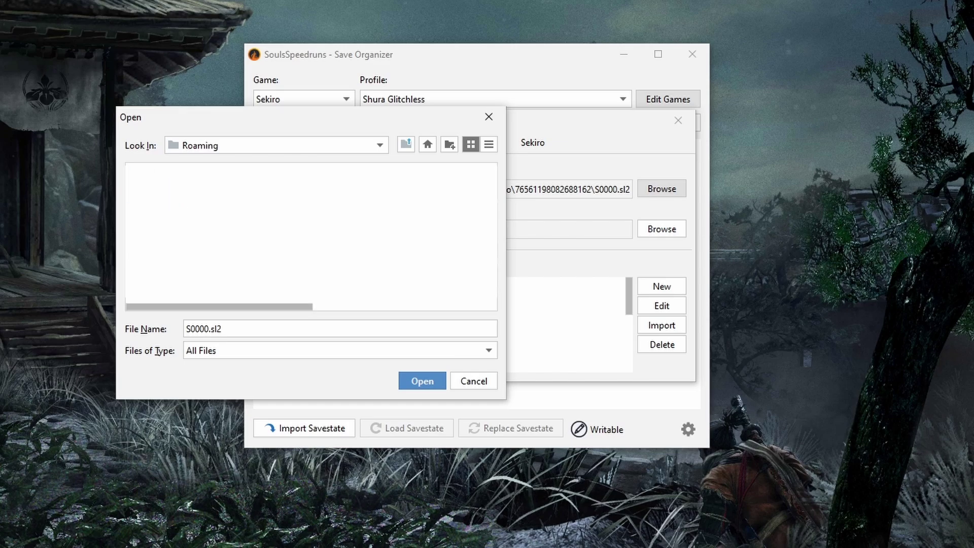
drag(295, 305, 414, 305)
double_click(354, 279)
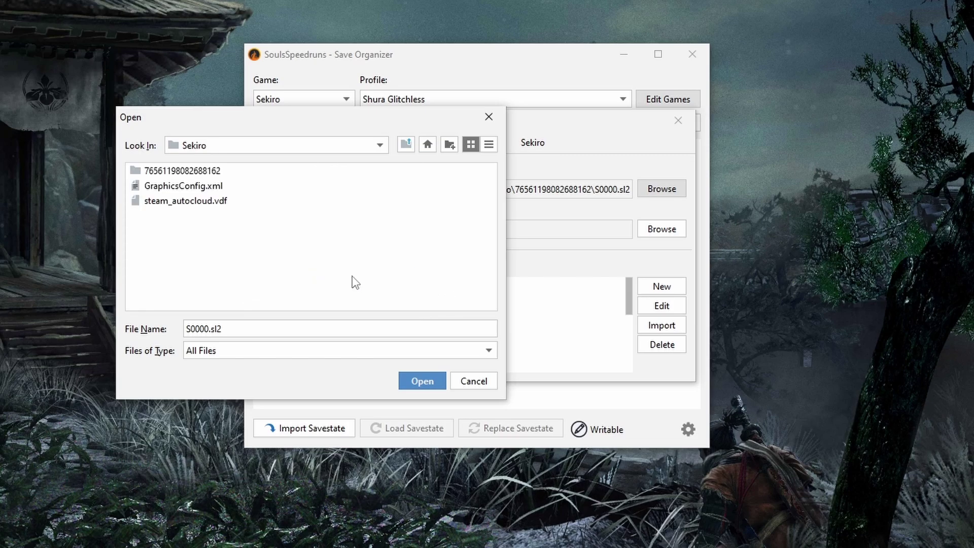
double_click(202, 173)
click(170, 172)
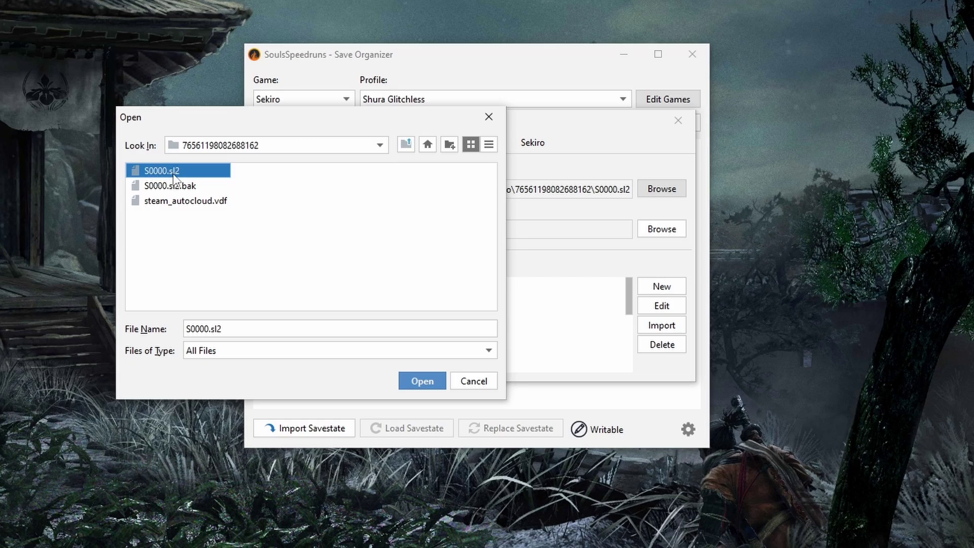
- Confirm S0000.sl2 as the savefile and decline storing profiles in its folder
click(427, 380)
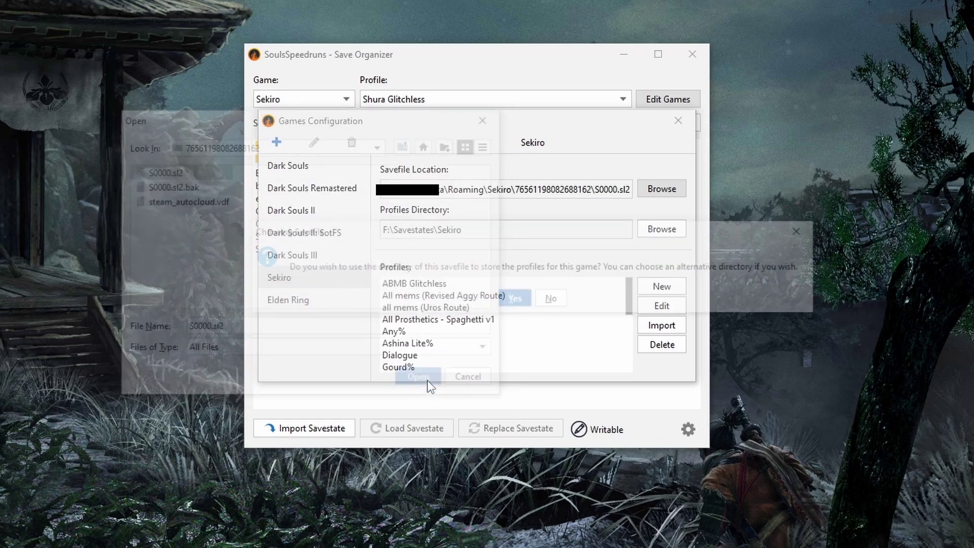
drag(530, 236, 518, 73)
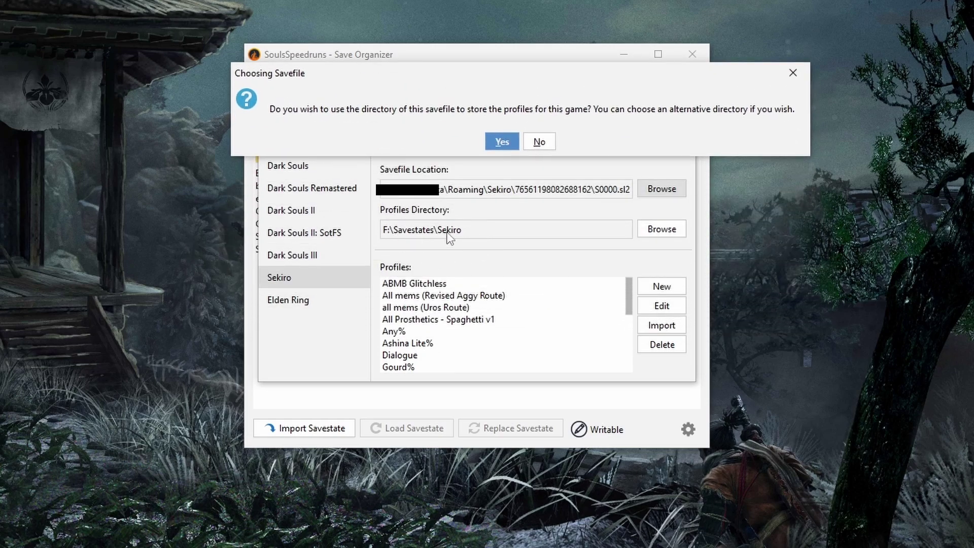
drag(573, 82, 576, 160)
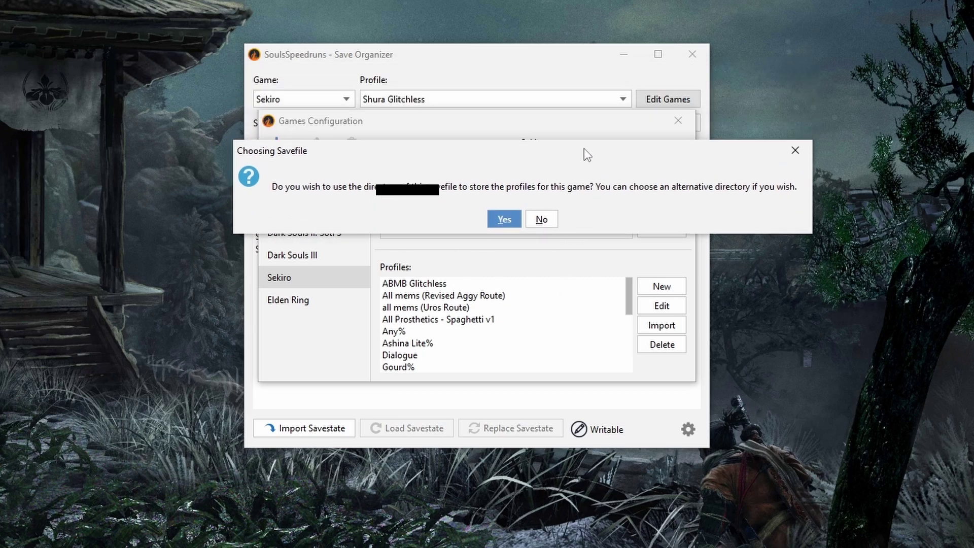
drag(583, 150, 584, 274)
click(542, 343)
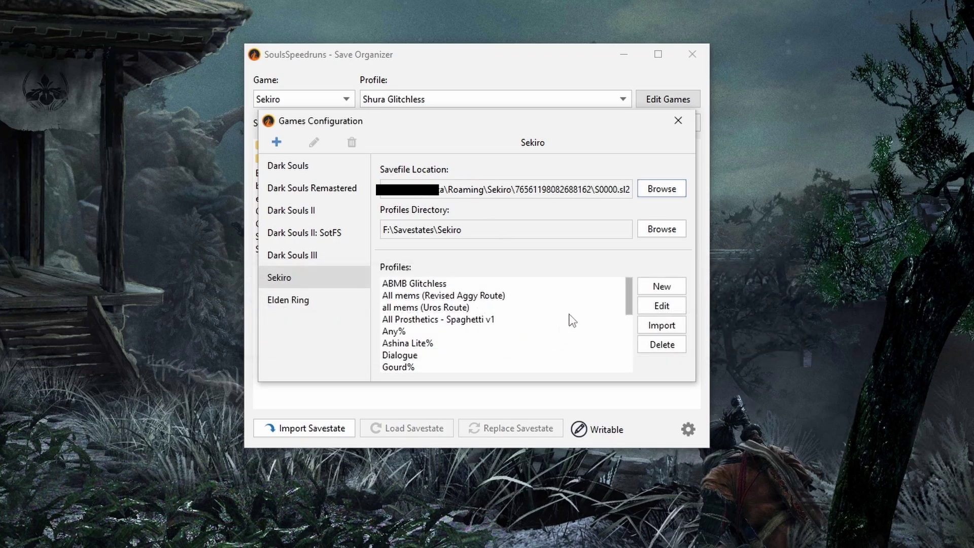
- Cancel choosing a different profiles directory and close the Games Configuration window
click(658, 230)
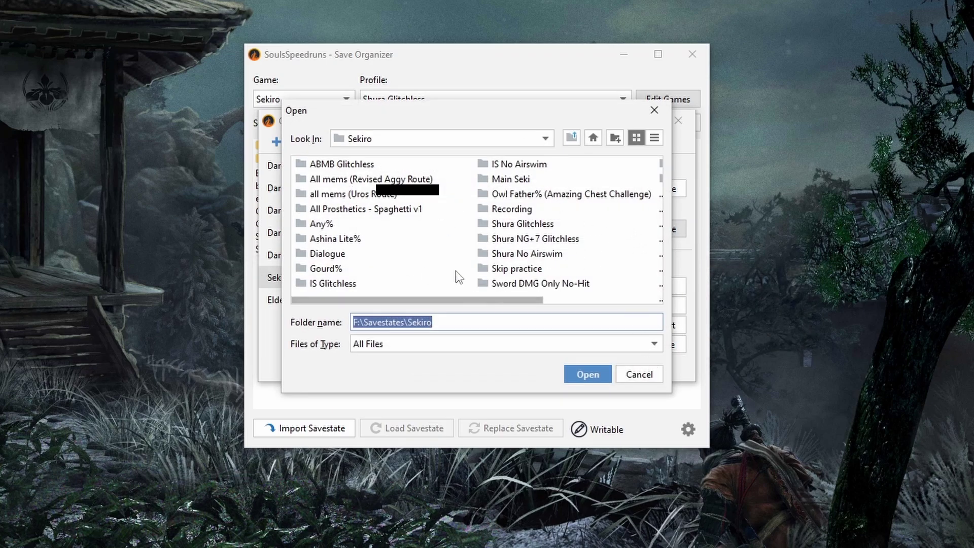
click(643, 378)
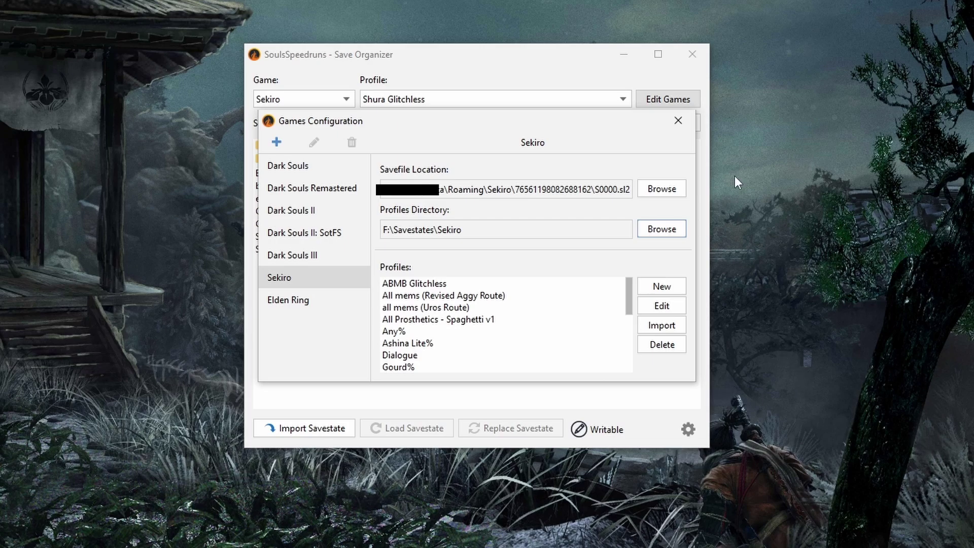
click(693, 124)
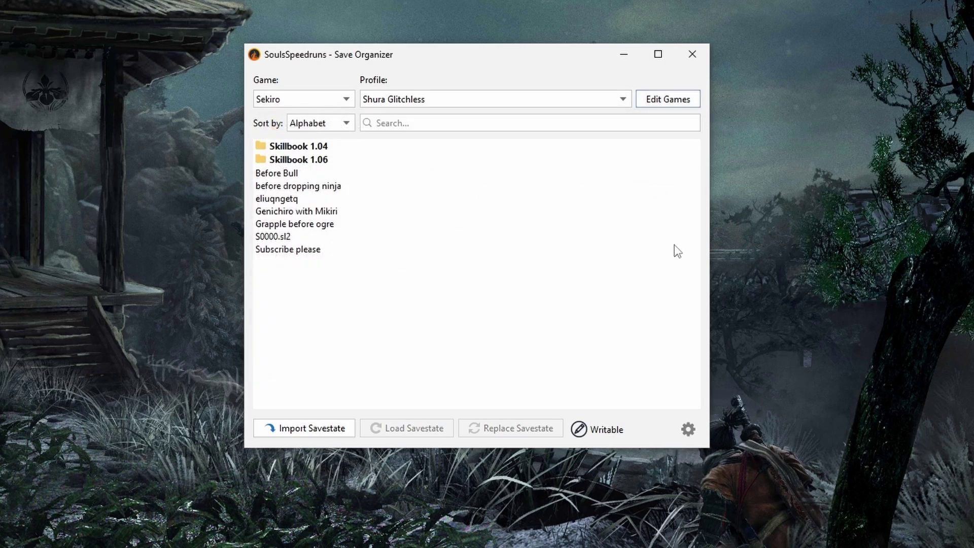